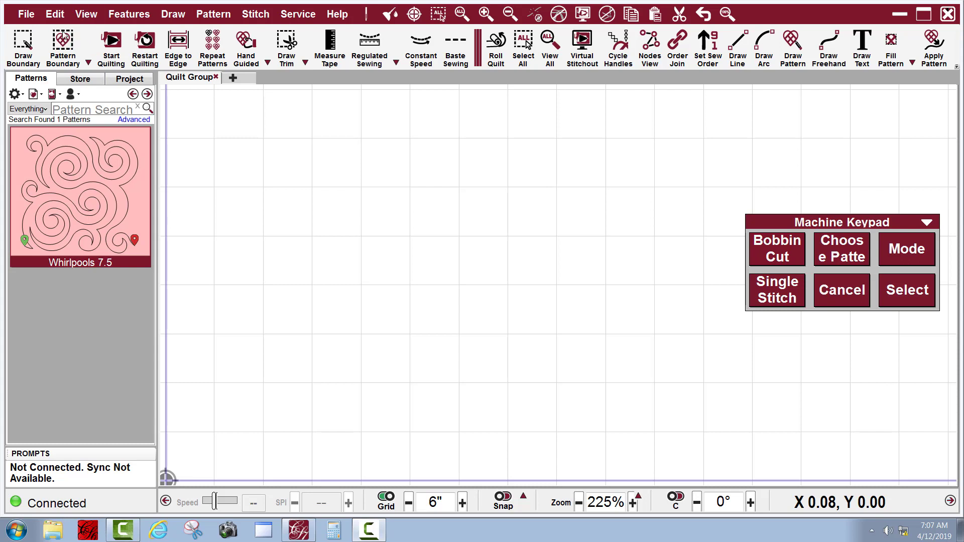
pyautogui.click(86, 16)
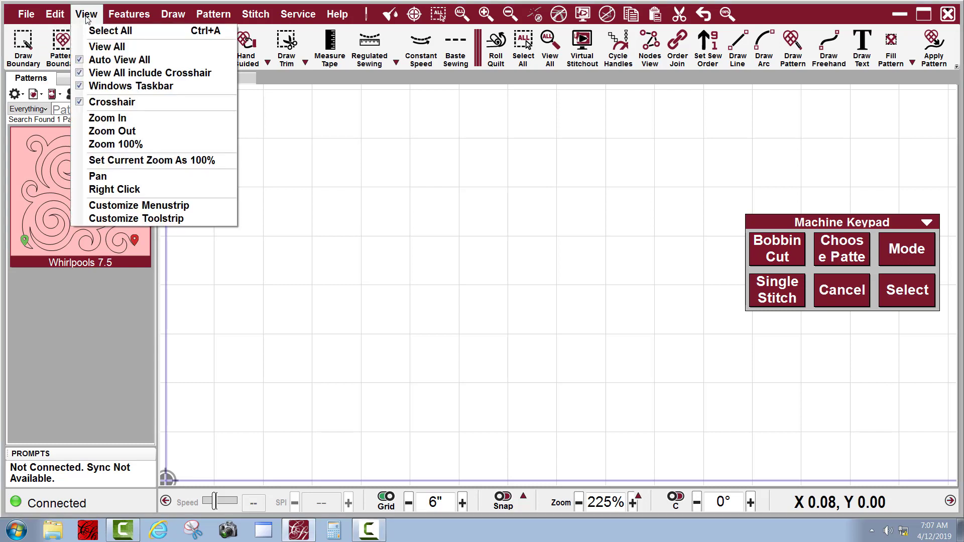
pyautogui.press('Up')
pyautogui.scroll(1, 539, 65)
pyautogui.click(411, 195)
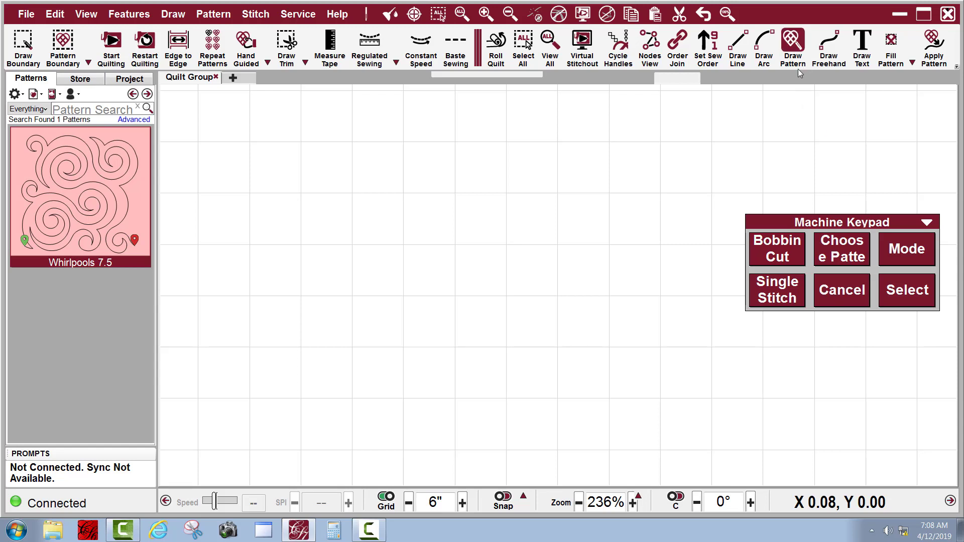
# - Hide the toolbar's icon names and show them again through the interaction bar's customize options
pyautogui.rightClick(779, 12)
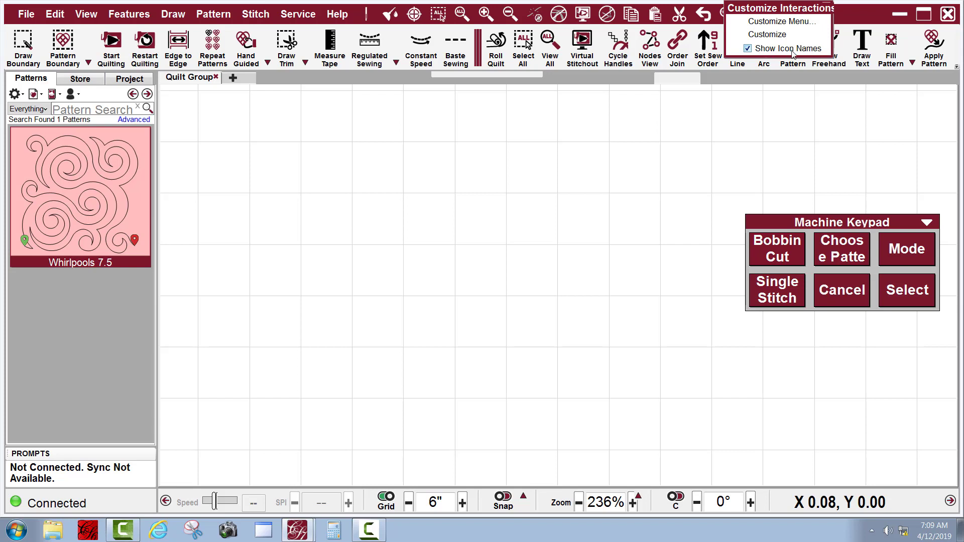
pyautogui.click(764, 123)
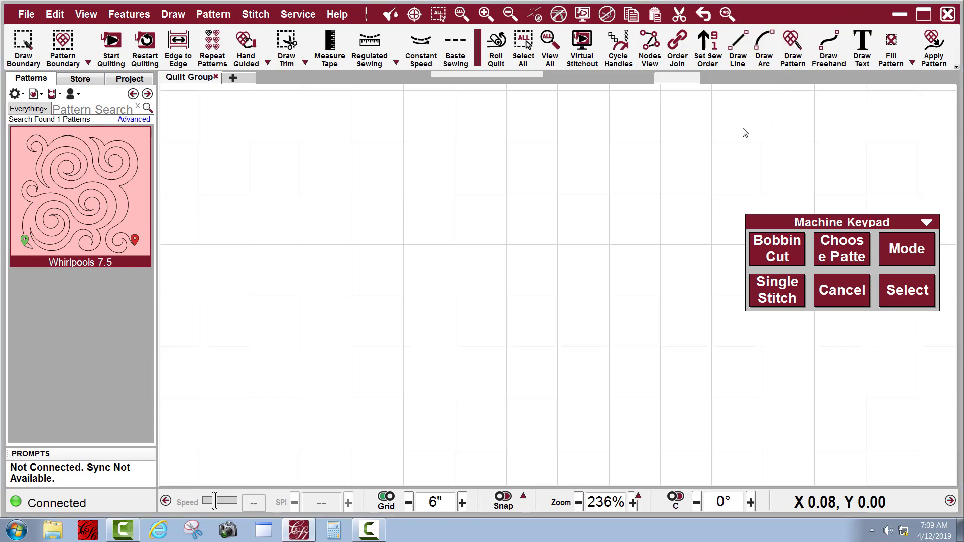
pyautogui.rightClick(775, 15)
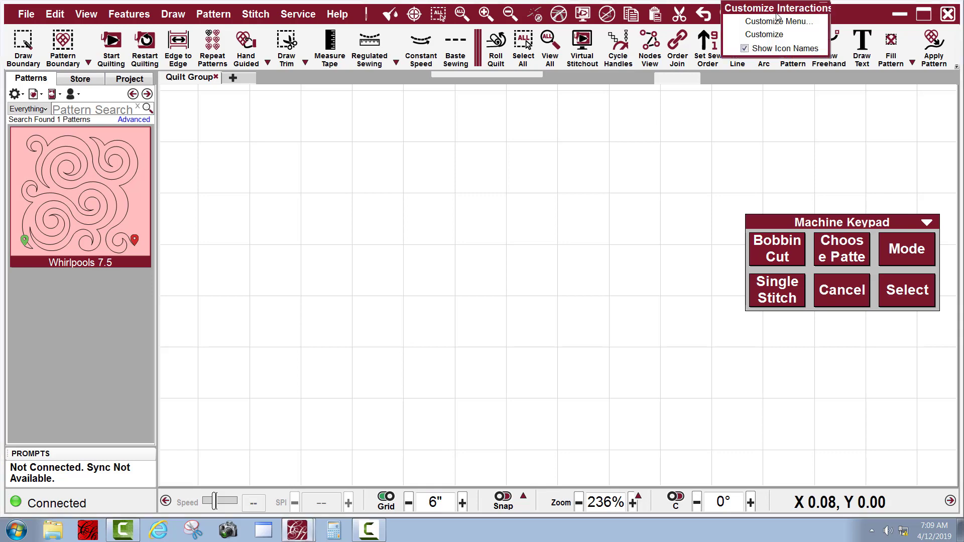
pyautogui.click(763, 50)
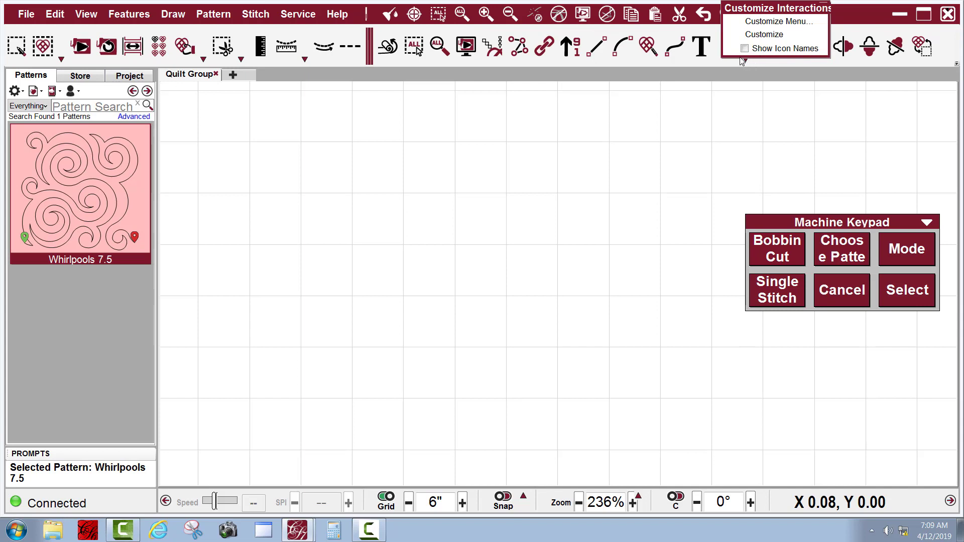
pyautogui.click(744, 50)
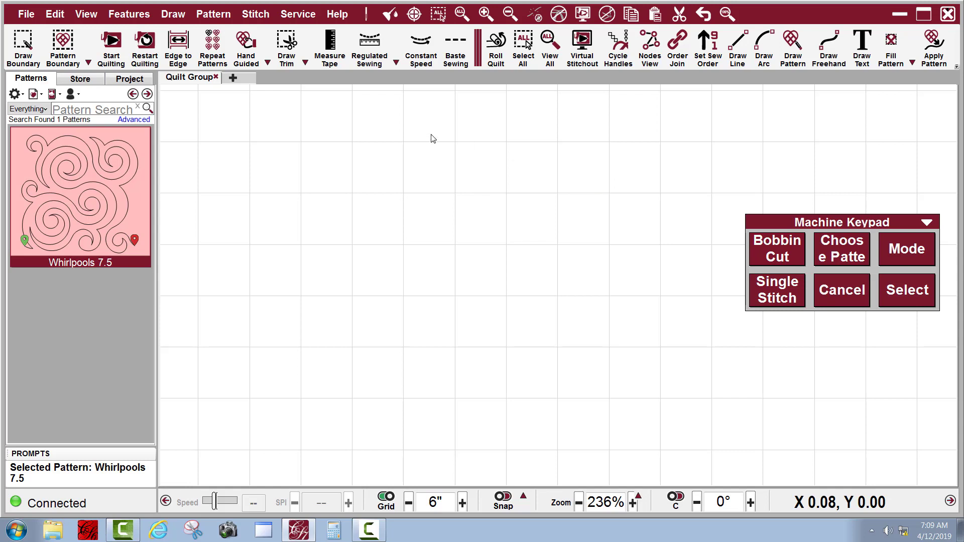
# - Open the menu strip customization and move Select All from the current buttons to the available buttons
pyautogui.rightClick(788, 13)
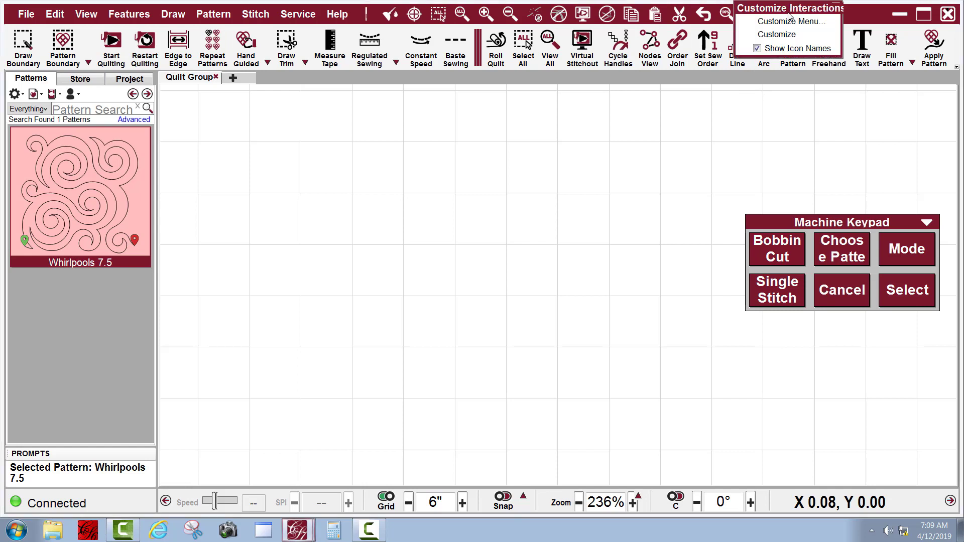
pyautogui.click(773, 35)
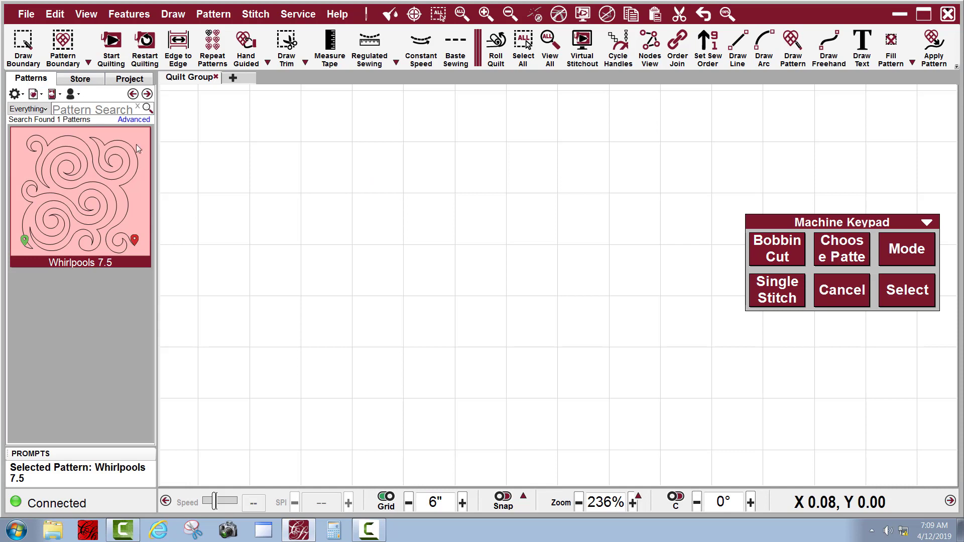
pyautogui.click(86, 21)
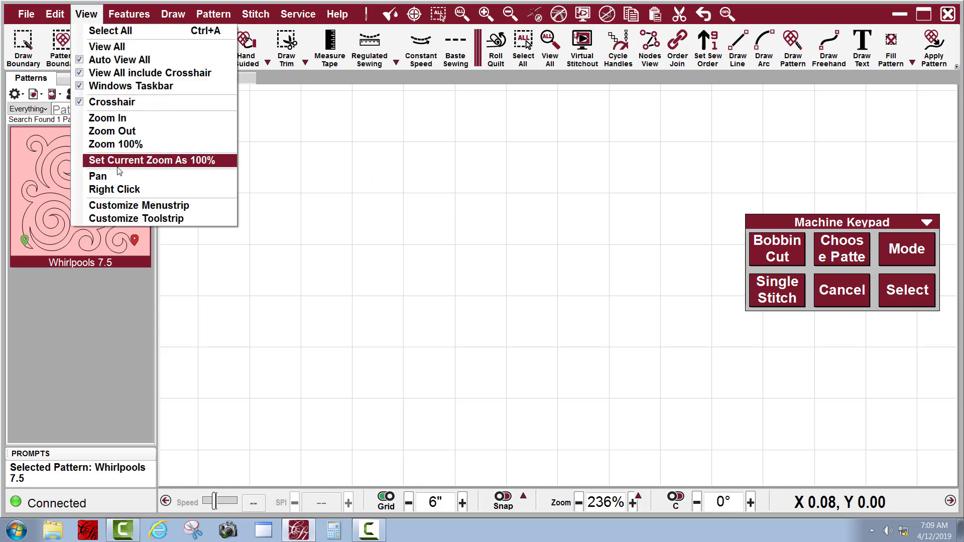
pyautogui.click(132, 210)
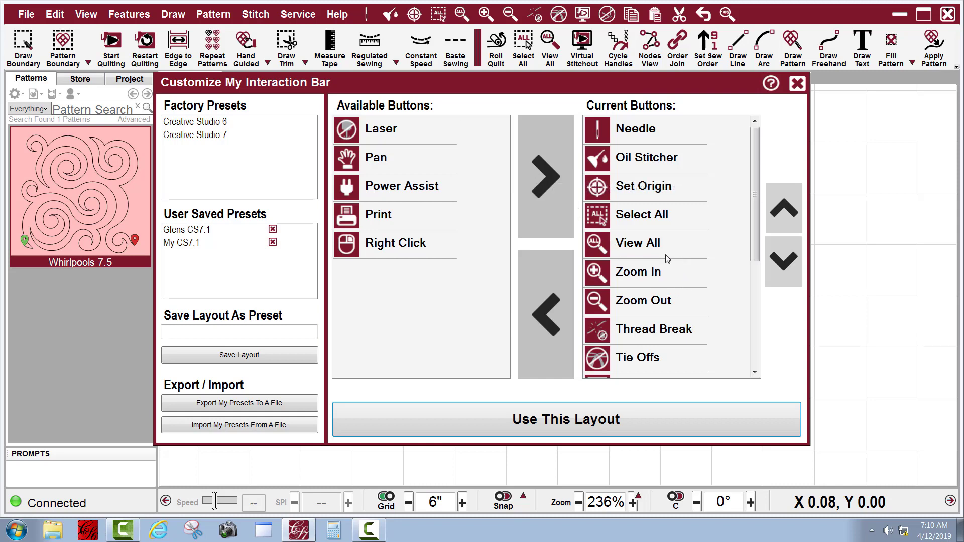
pyautogui.click(631, 217)
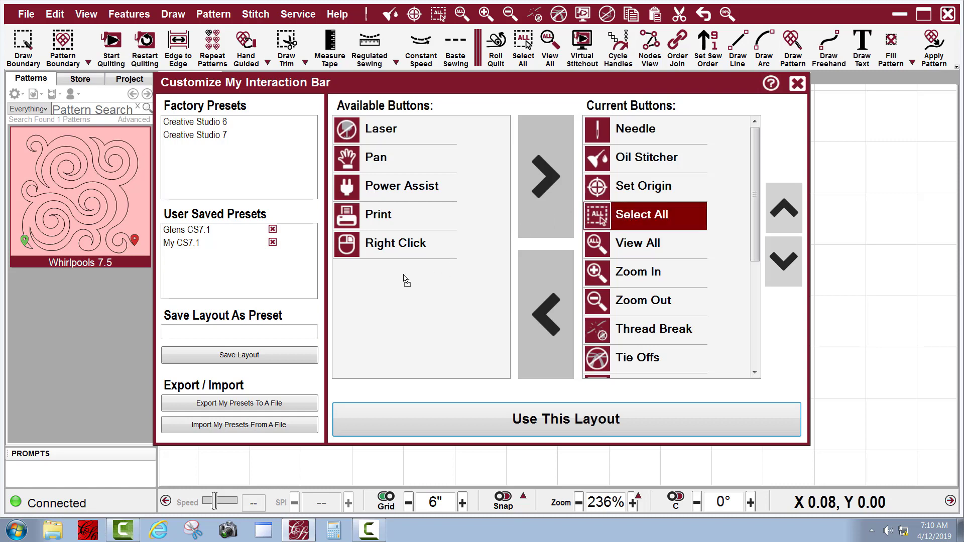
pyautogui.click(341, 270)
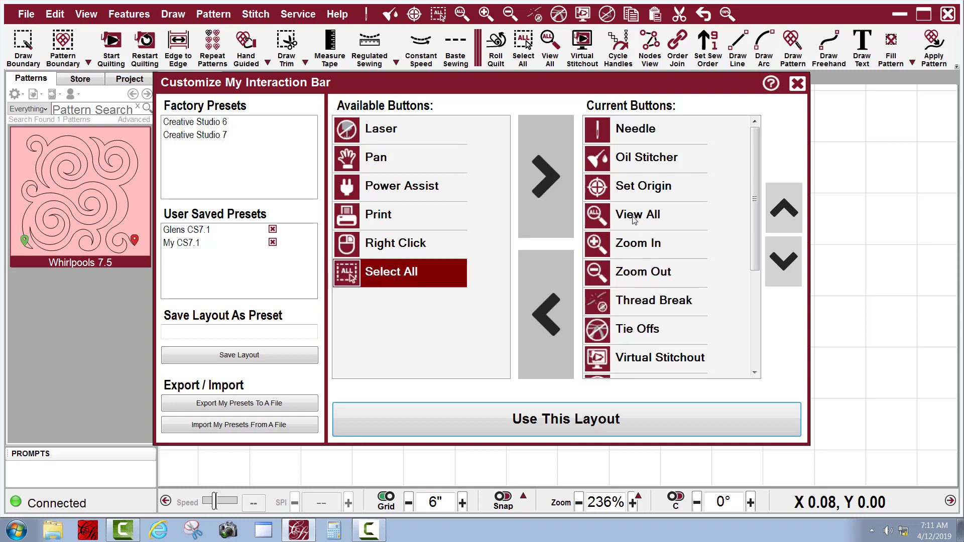
# - Remove View All from the menu strip's current buttons
pyautogui.moveTo(634, 221)
pyautogui.mouseDown()
pyautogui.moveTo(563, 219)
pyautogui.moveTo(628, 217)
pyautogui.mouseUp()
pyautogui.click(633, 217)
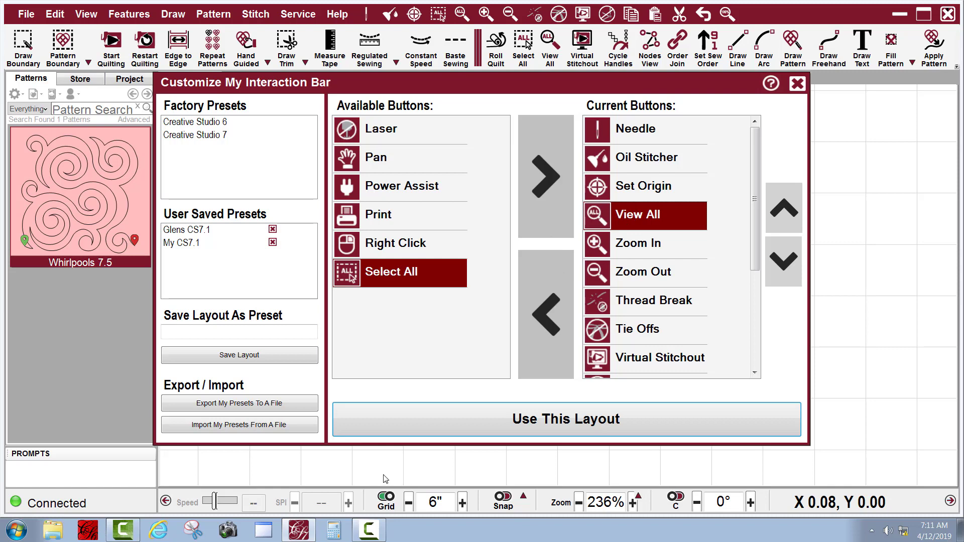
pyautogui.click(543, 313)
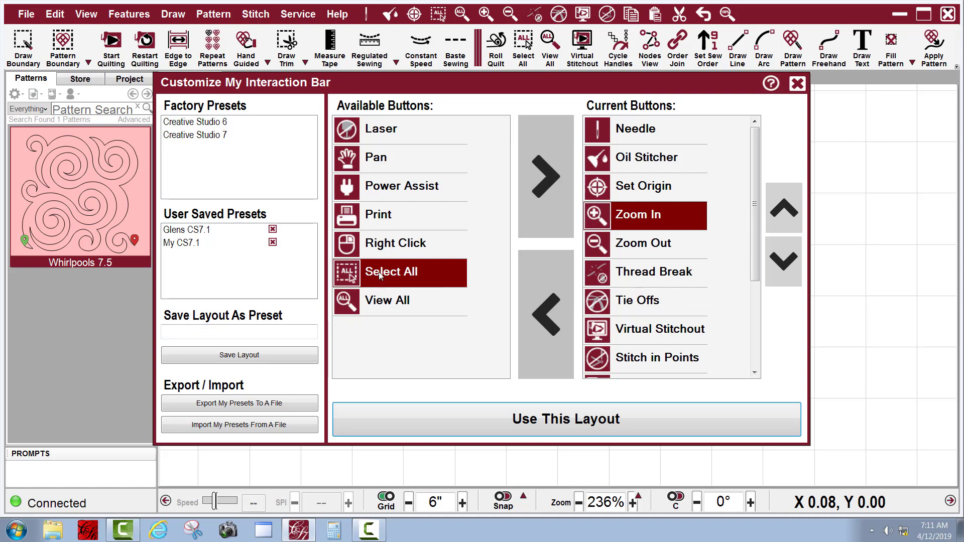
# - Add Select All back to the current buttons and remove it again
pyautogui.click(554, 175)
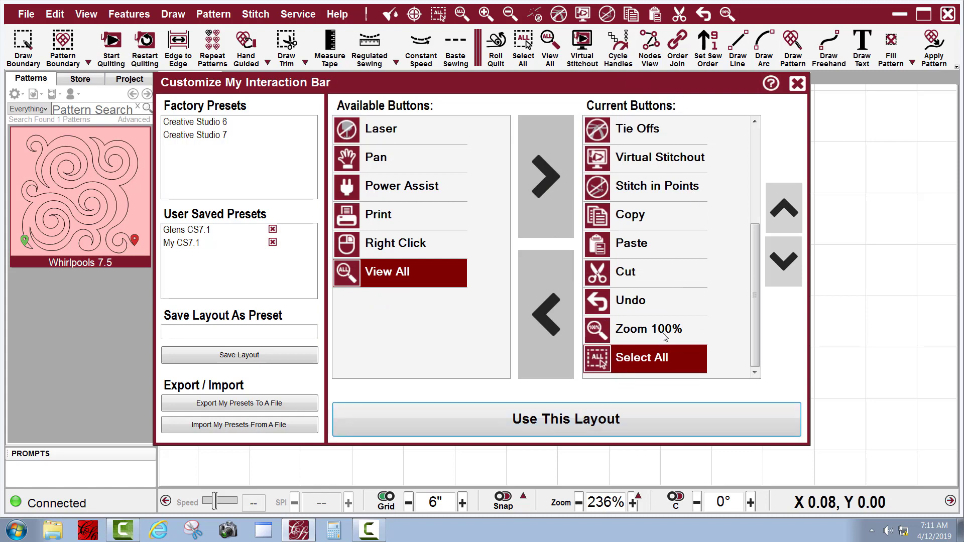
pyautogui.click(547, 310)
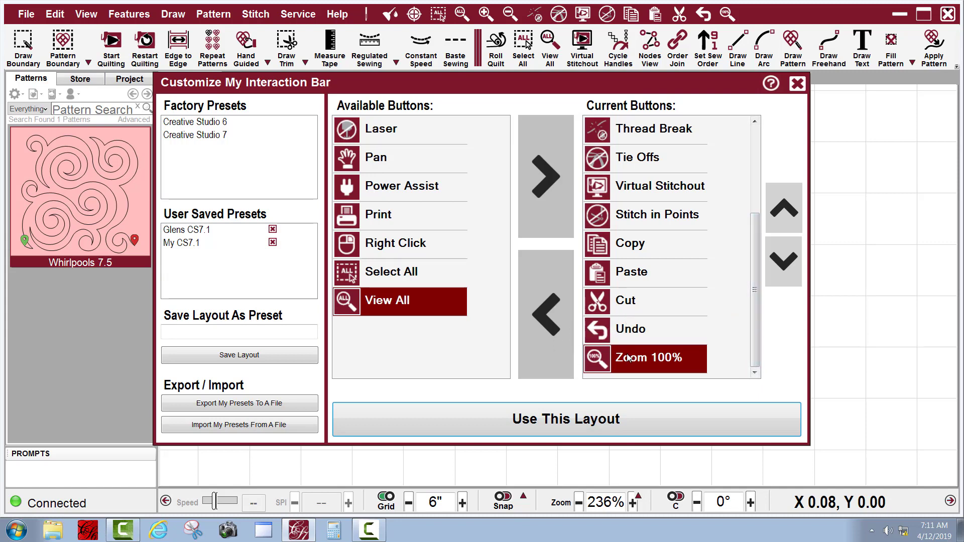
# - Reorder the current buttons so that Stitch in Points comes directly before Virtual Stitchout, and apply the layout
pyautogui.moveTo(648, 216)
pyautogui.mouseDown()
pyautogui.moveTo(673, 224)
pyautogui.moveTo(635, 224)
pyautogui.mouseUp()
pyautogui.click(629, 217)
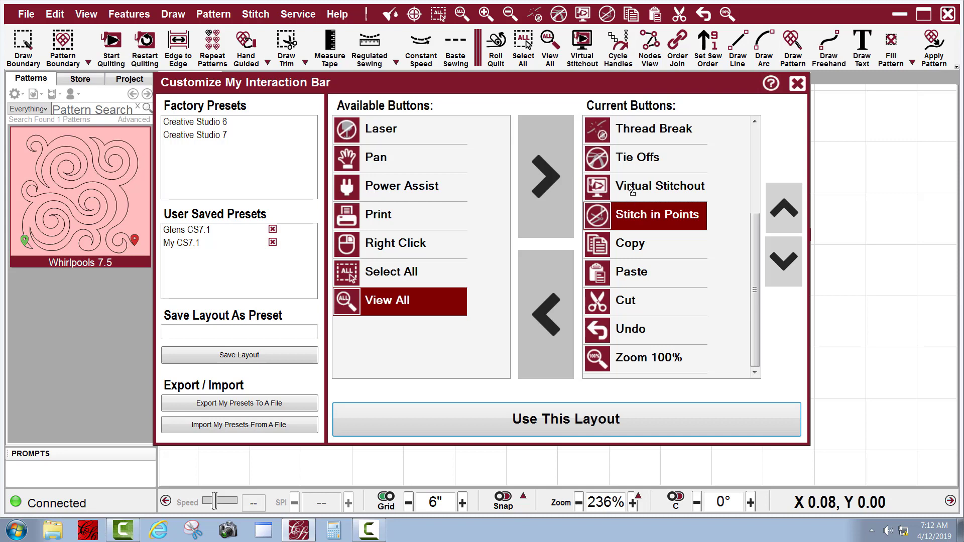
pyautogui.moveTo(631, 185); pyautogui.dragTo(631, 184)
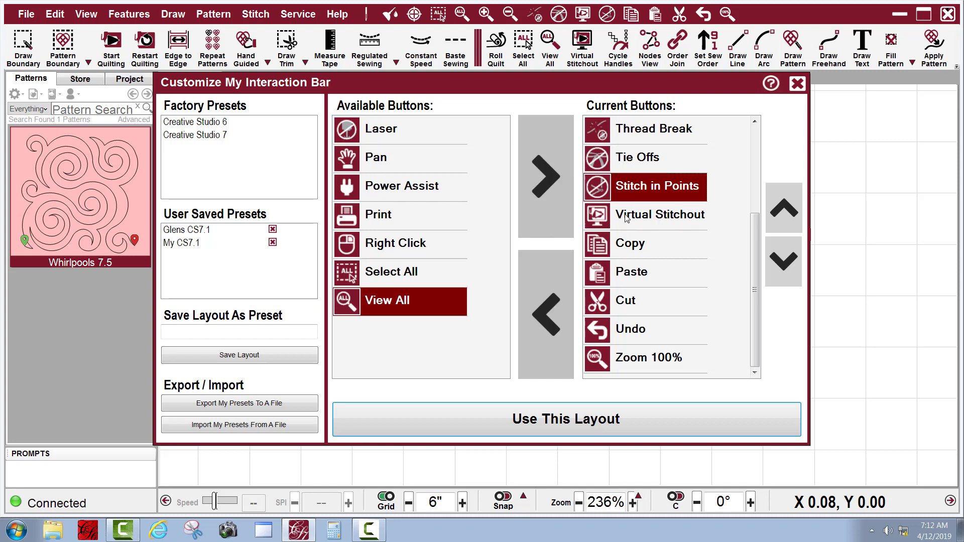
pyautogui.moveTo(627, 223); pyautogui.dragTo(622, 244)
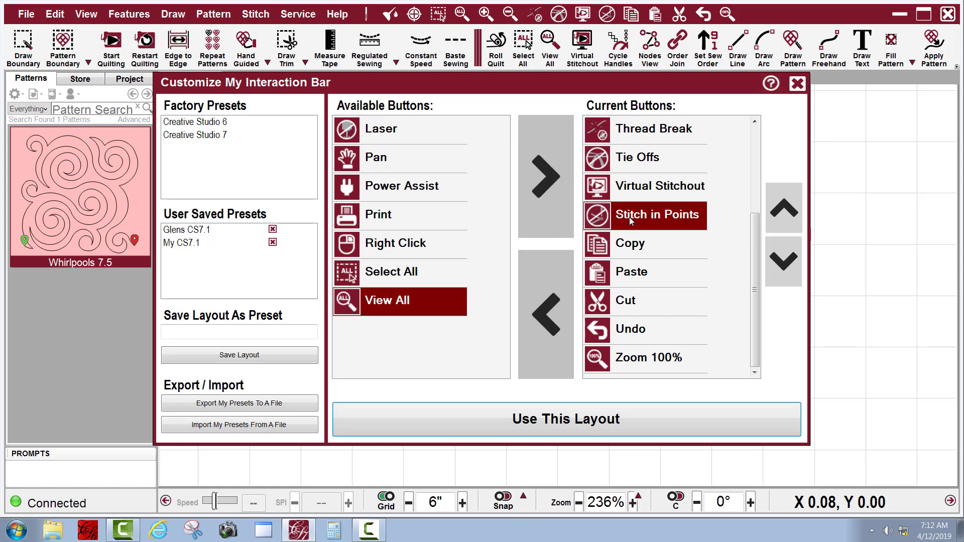
pyautogui.click(783, 208)
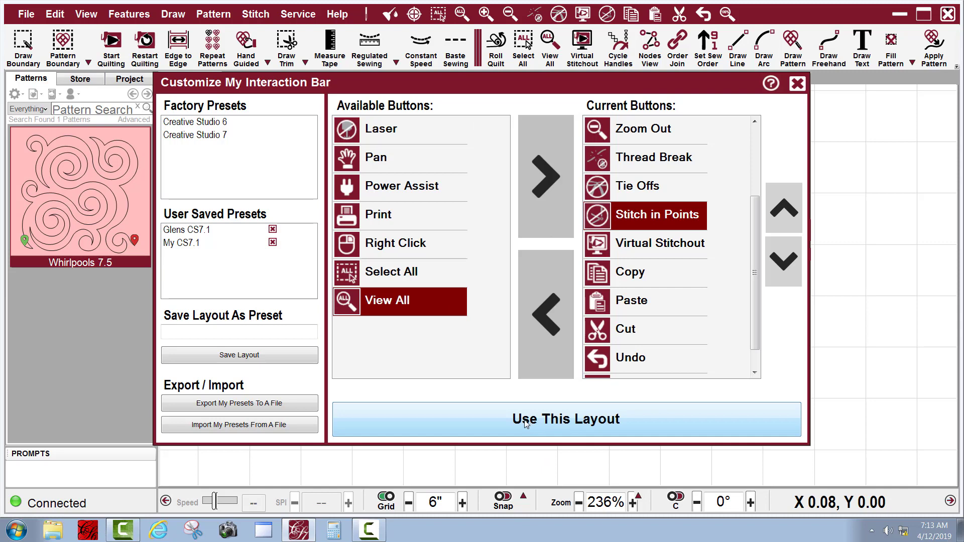
pyautogui.click(553, 421)
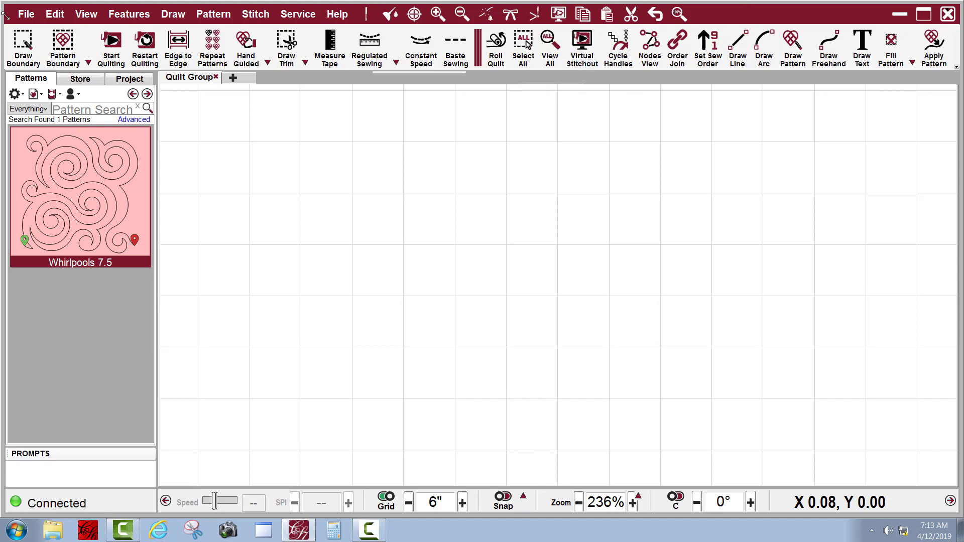
pyautogui.click(60, 20)
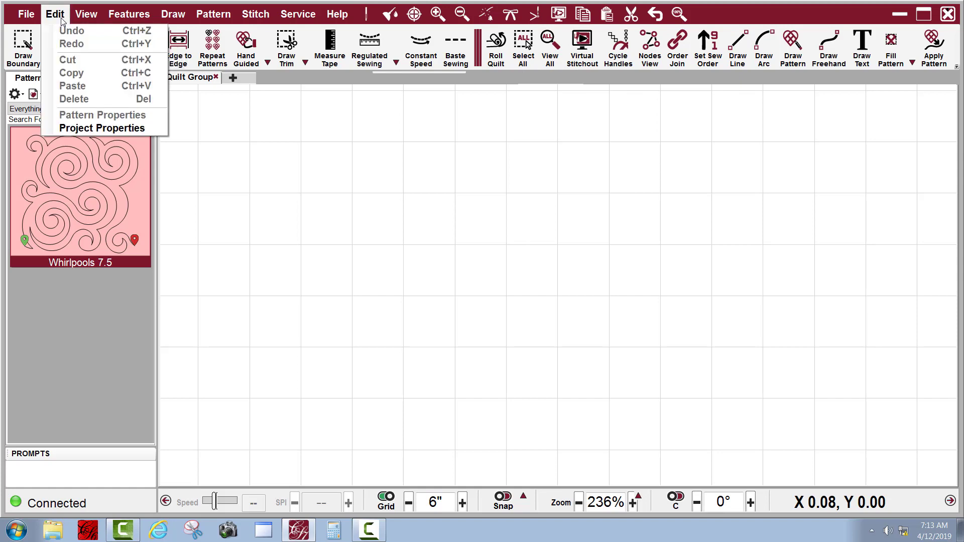
pyautogui.click(78, 130)
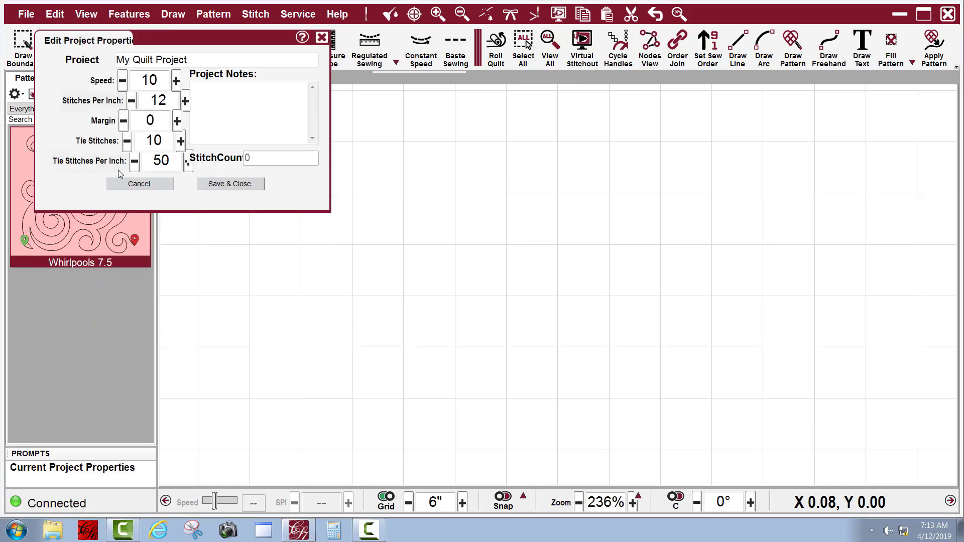
pyautogui.click(322, 39)
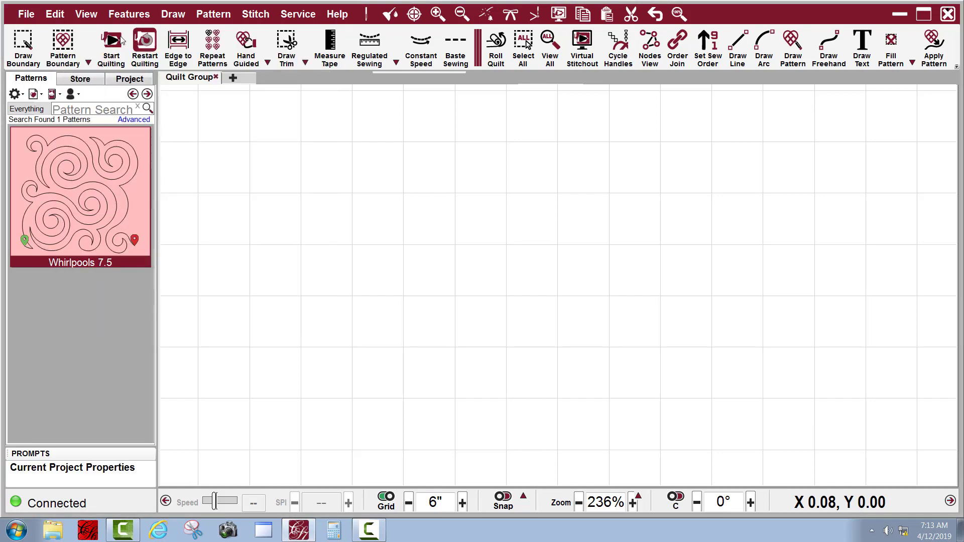
# - Look over the toolstrip's presets, available buttons and current buttons, and close its customization
pyautogui.click(86, 15)
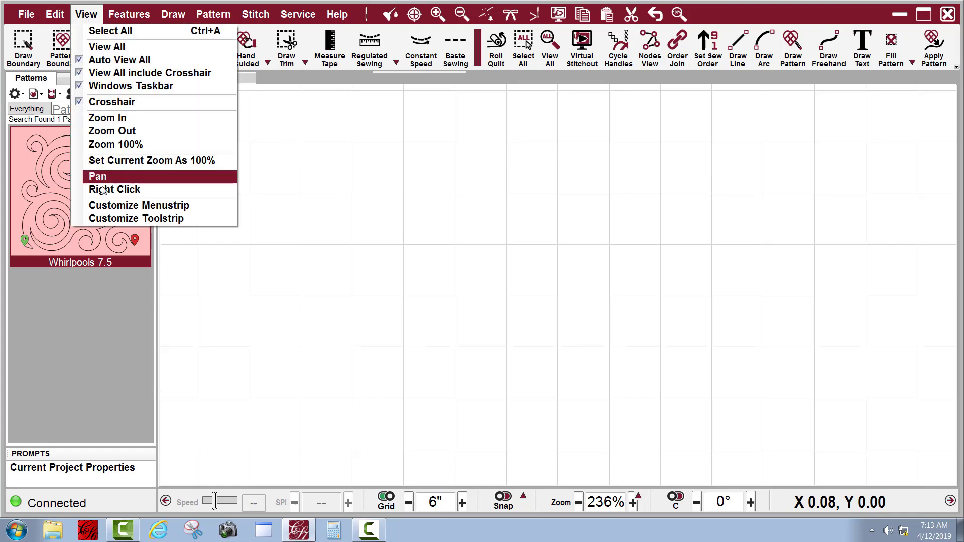
pyautogui.click(103, 220)
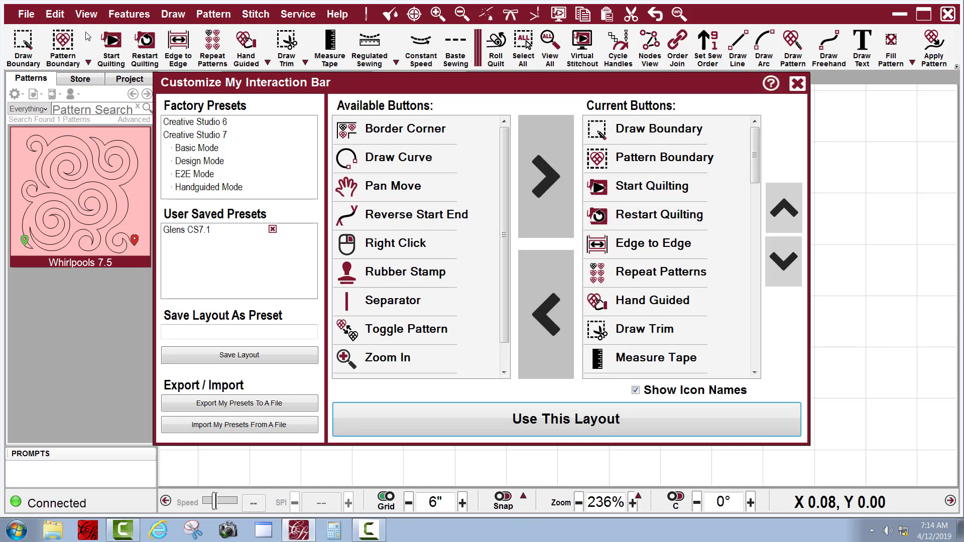
pyautogui.click(802, 83)
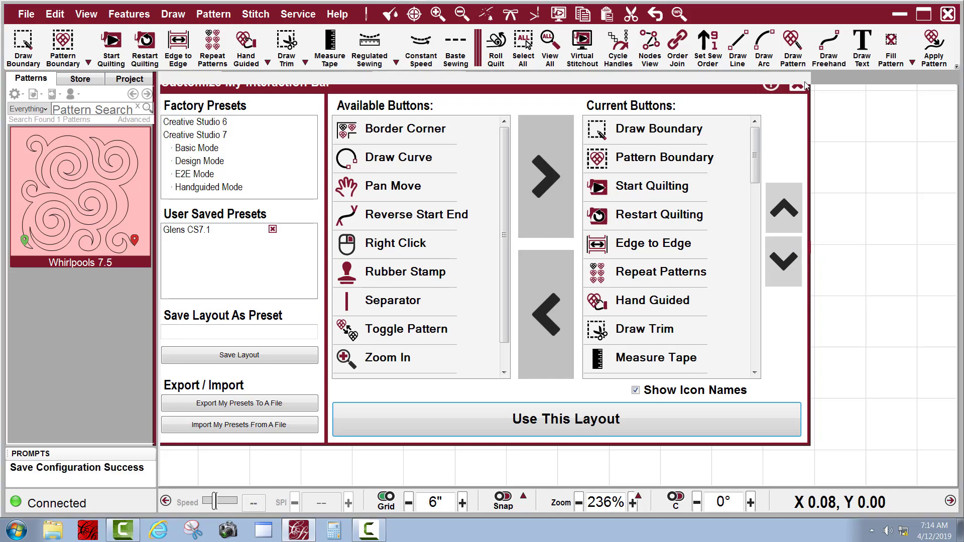
# - Review the menu strip's available and current buttons in its customization, and close it
pyautogui.click(83, 15)
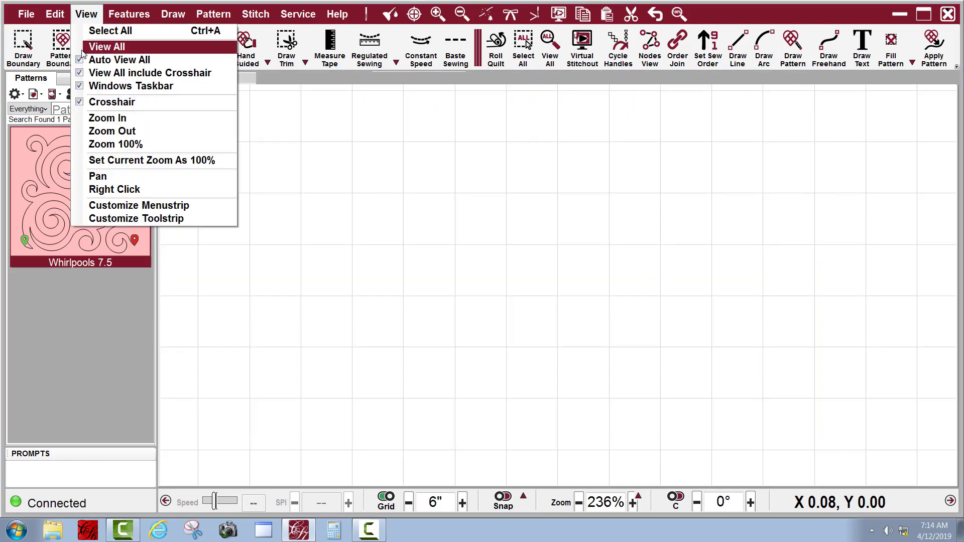
pyautogui.click(107, 205)
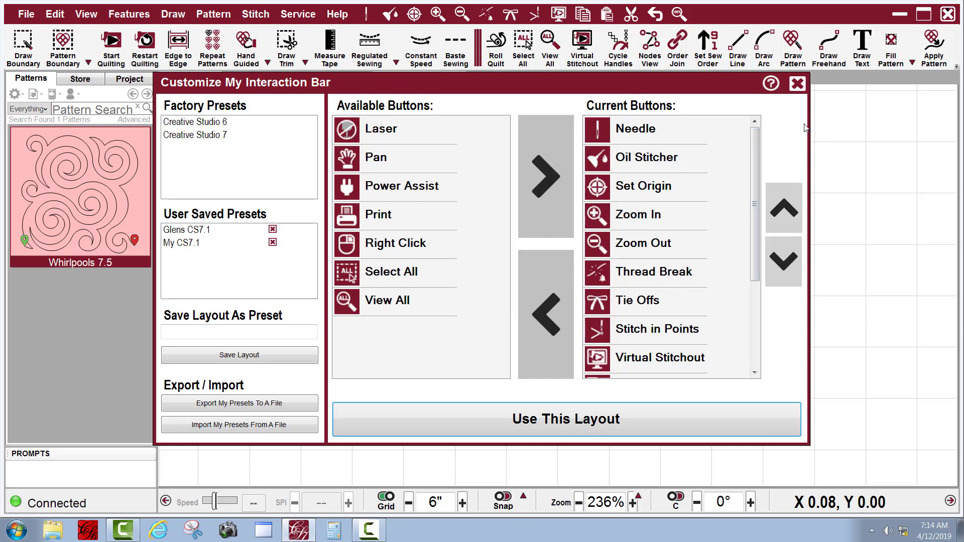
pyautogui.click(797, 84)
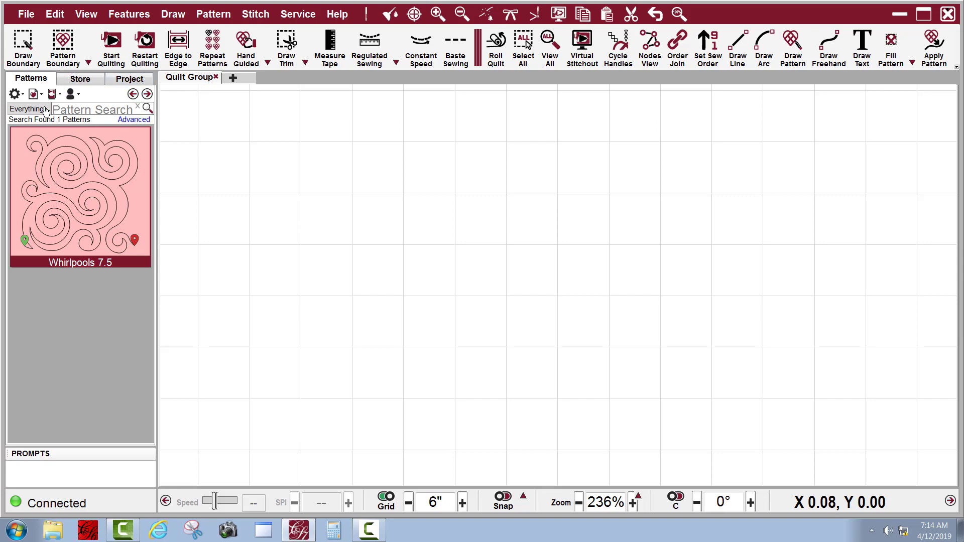
# - Reopen the menu strip customization and select the Creative Studio 6 factory preset, followed by the Creative Studio 7 preset
pyautogui.click(83, 17)
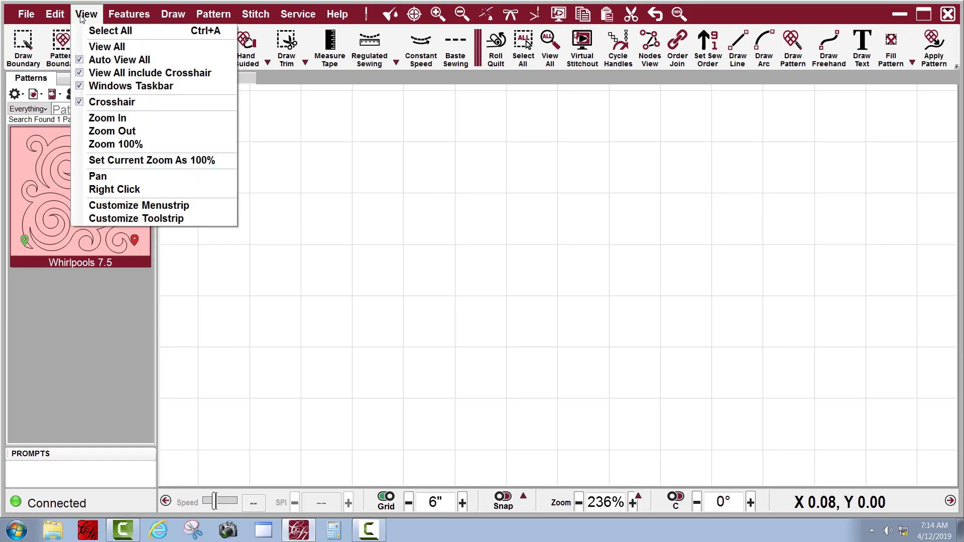
pyautogui.click(115, 206)
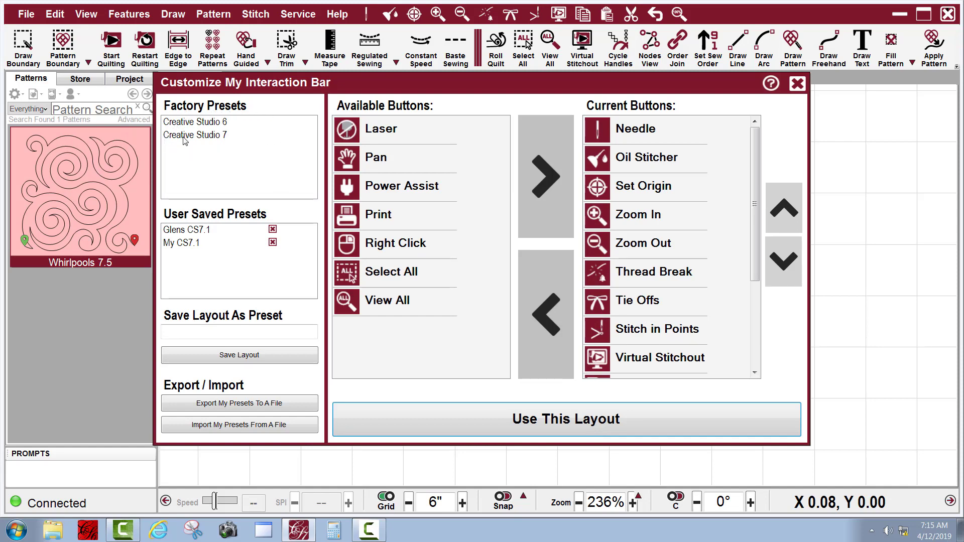
pyautogui.click(191, 123)
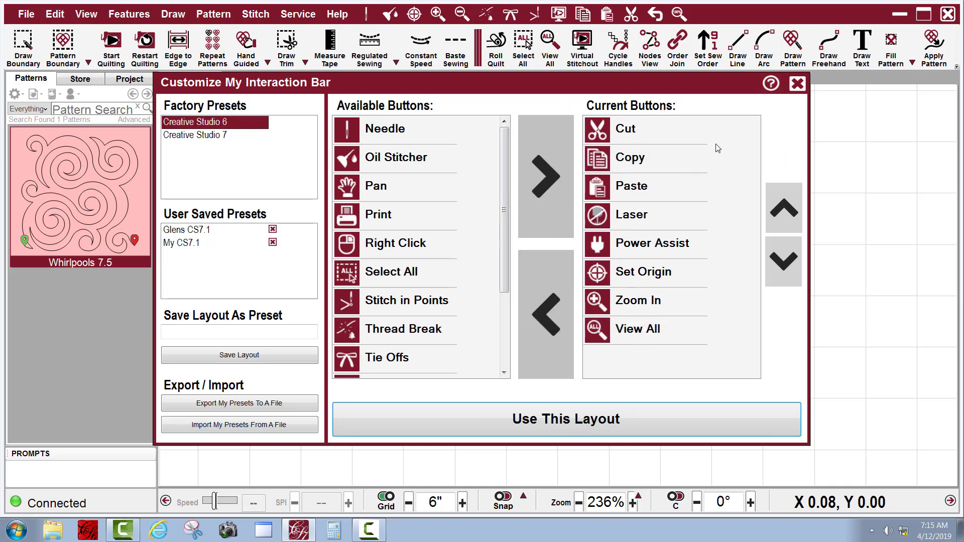
pyautogui.click(183, 137)
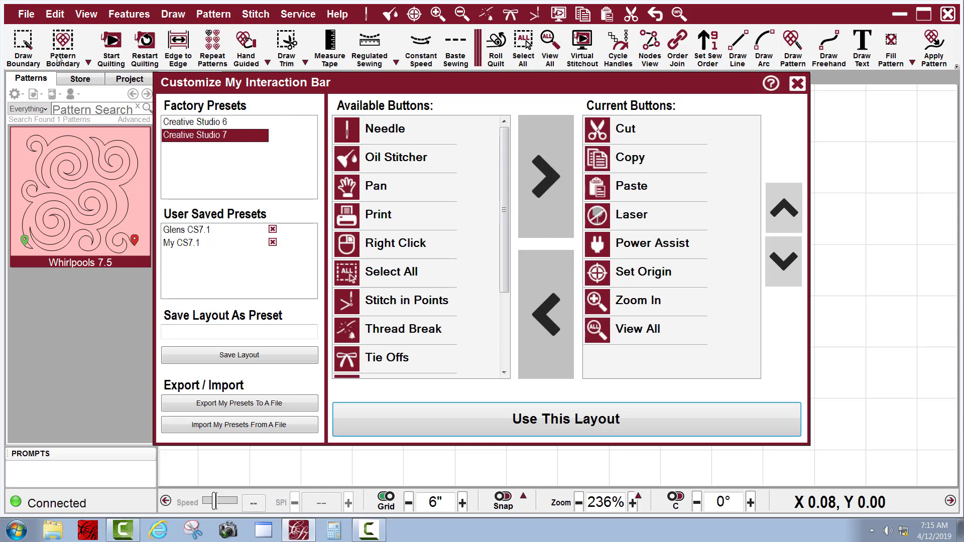
# - Discard the preset selection, reopen the menu strip customization to review its current buttons, and close it without applying a layout
pyautogui.click(797, 83)
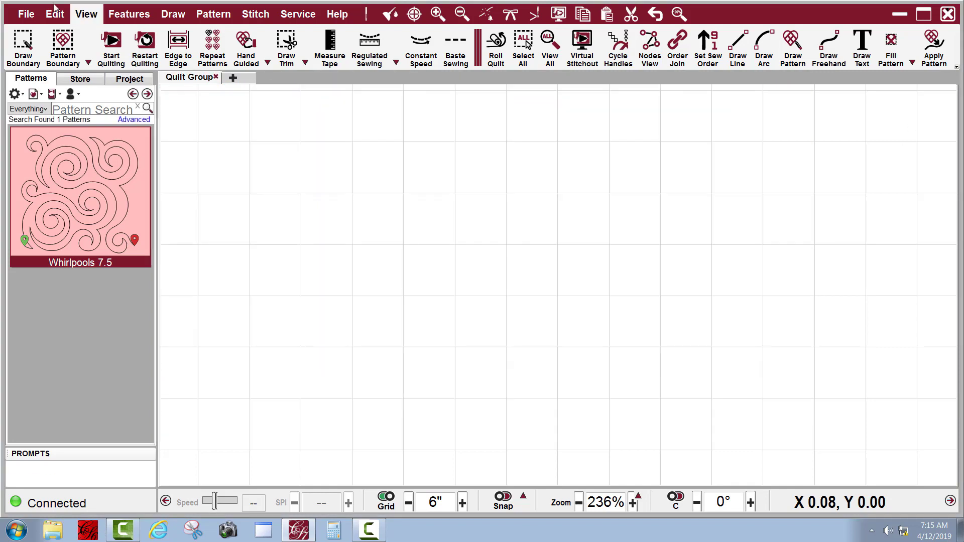
pyautogui.click(82, 16)
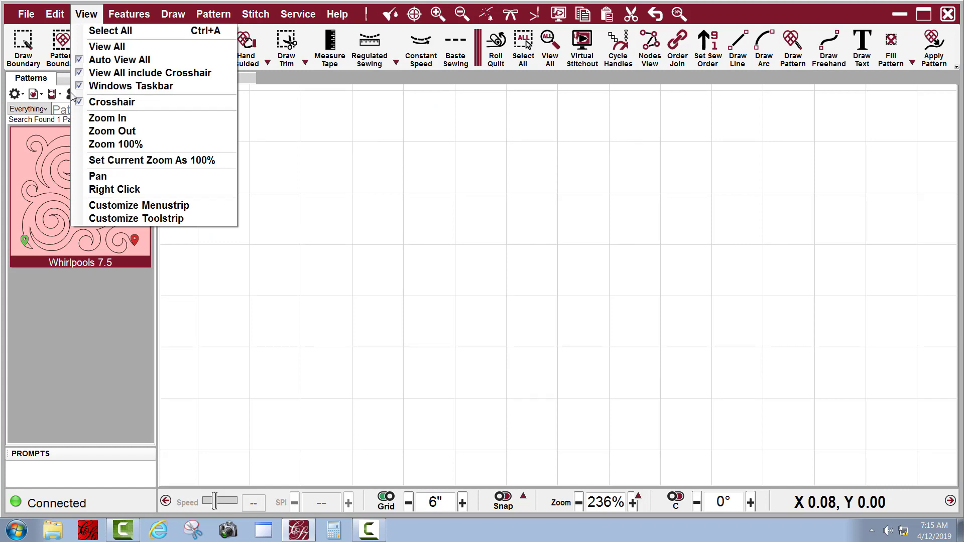
pyautogui.click(115, 206)
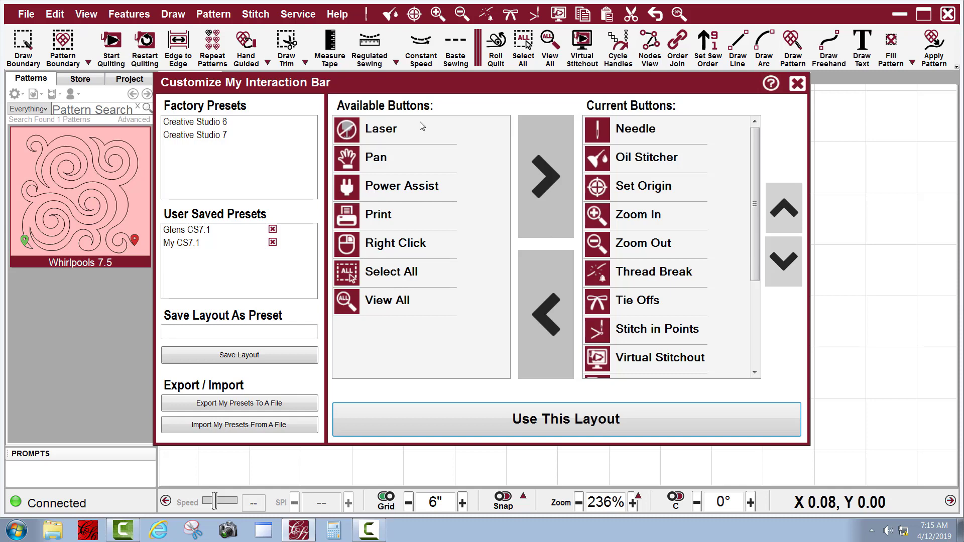
pyautogui.click(797, 84)
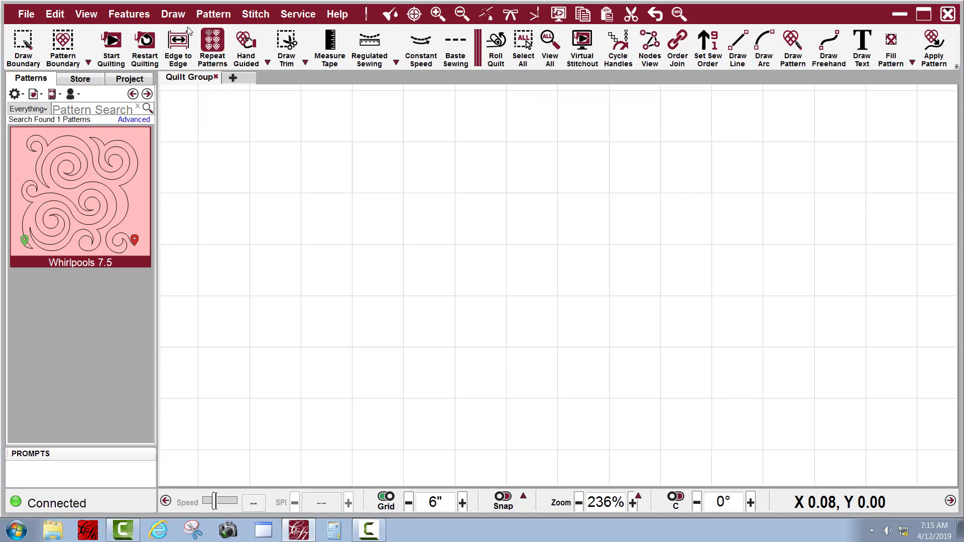
# - Open the toolstrip customization and preview the Creative Studio 6, Creative Studio 7 and Basic Mode factory presets
pyautogui.click(85, 15)
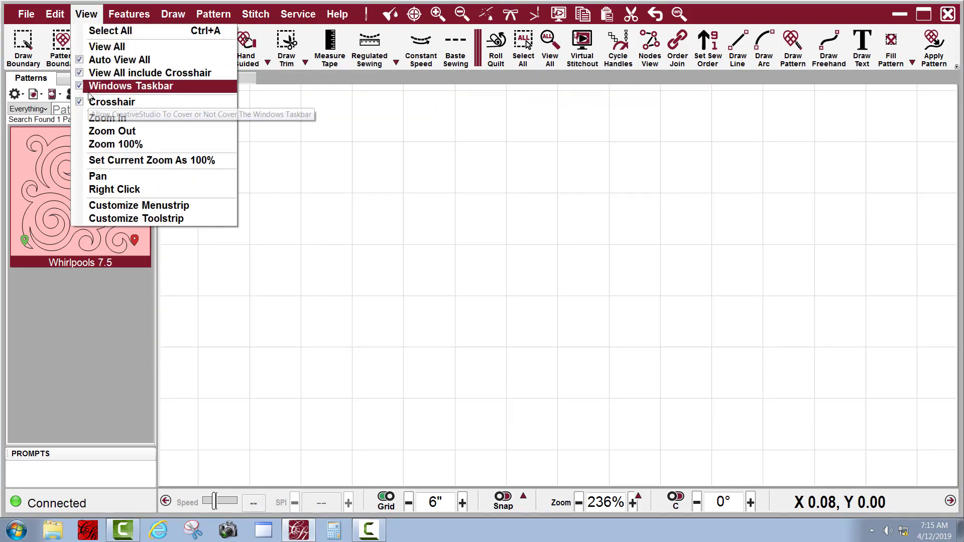
pyautogui.click(112, 223)
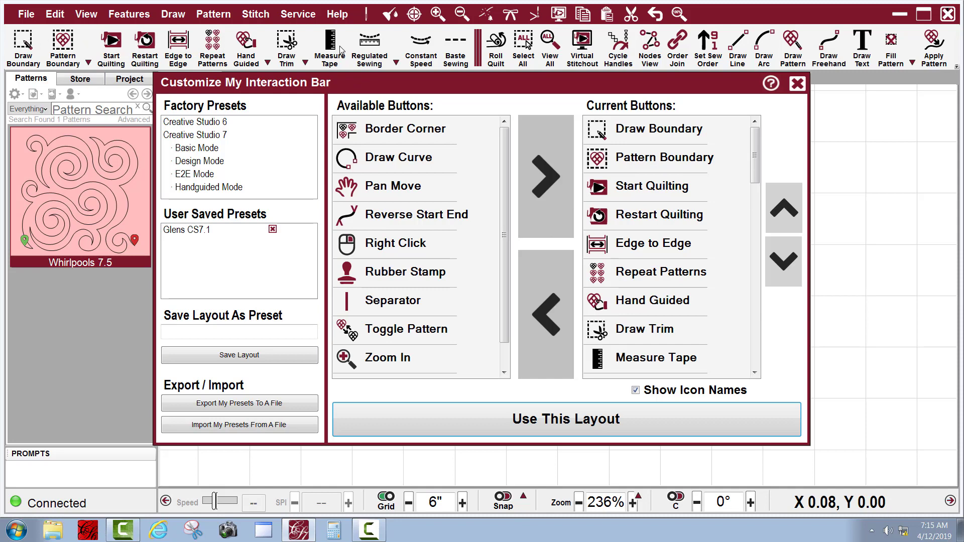
pyautogui.click(186, 132)
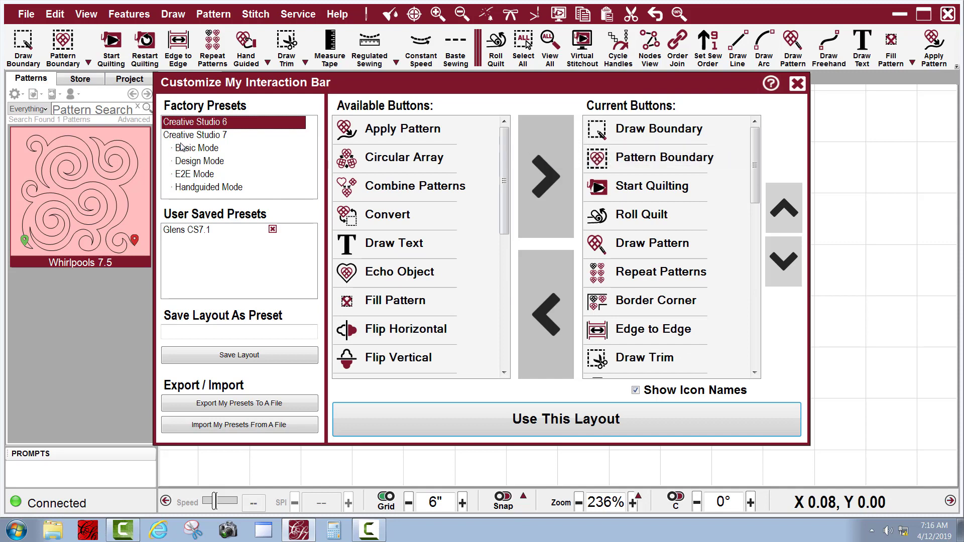
pyautogui.click(186, 135)
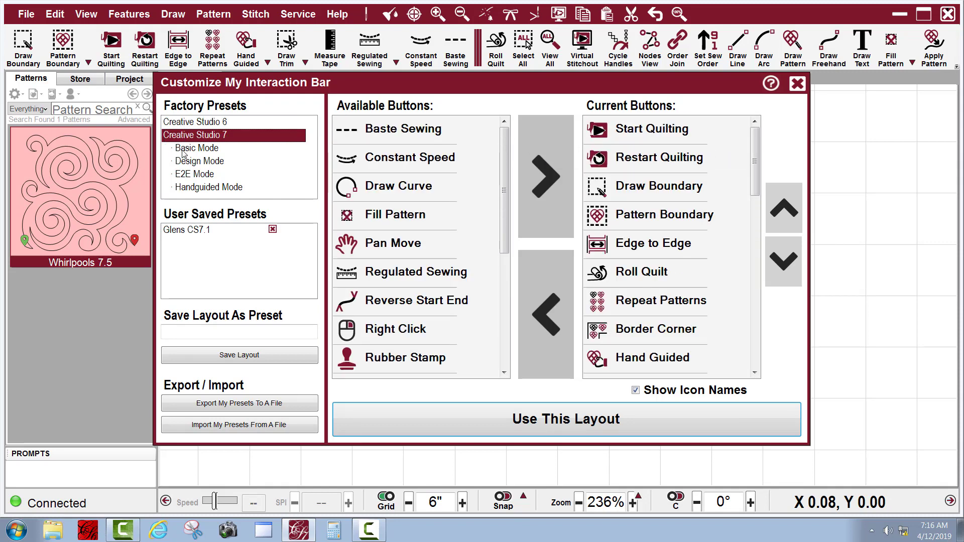
pyautogui.click(185, 150)
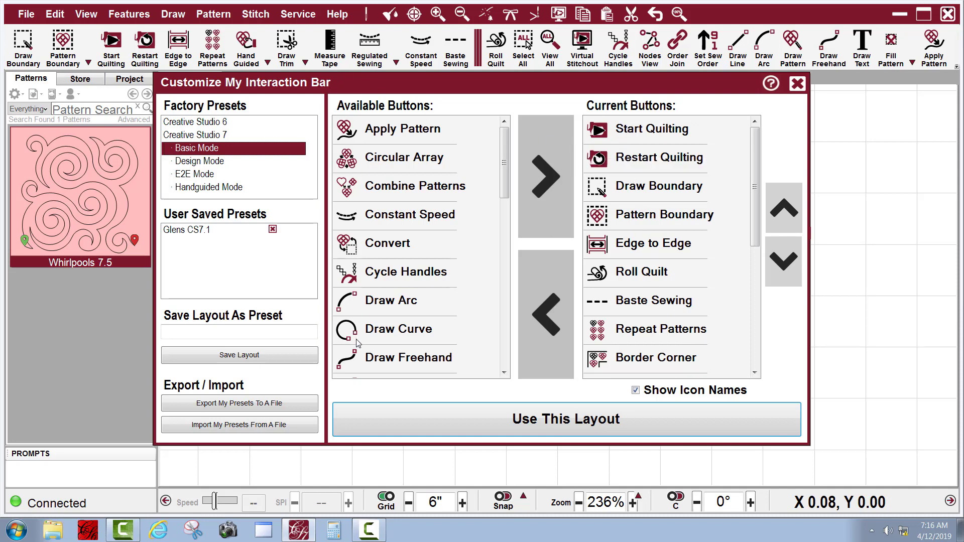
# - Preview the toolstrip's Design Mode, E2E Mode and Handguided Mode factory presets, and leave the customization without applying any
pyautogui.click(194, 165)
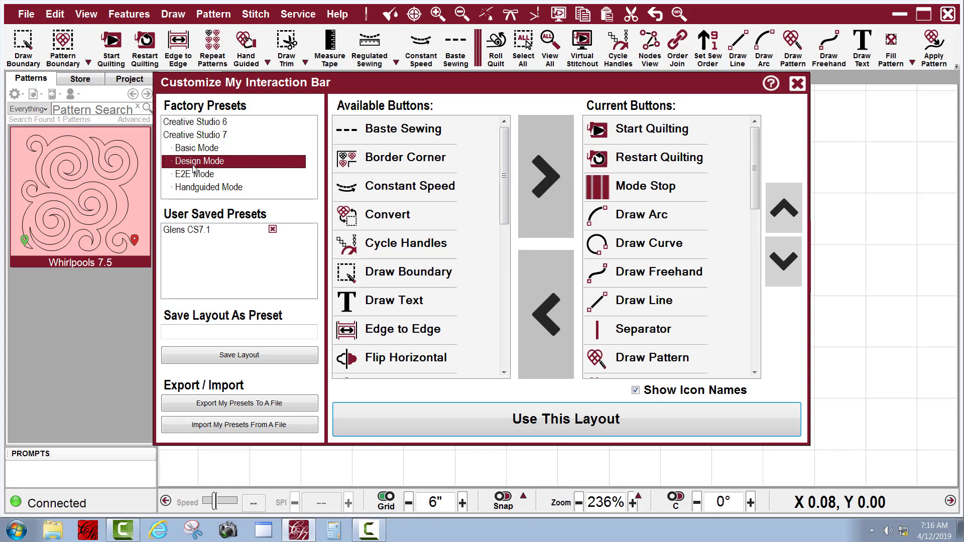
pyautogui.moveTo(755, 168)
pyautogui.mouseDown()
pyautogui.moveTo(754, 320)
pyautogui.moveTo(755, 169)
pyautogui.mouseUp()
pyautogui.click(194, 173)
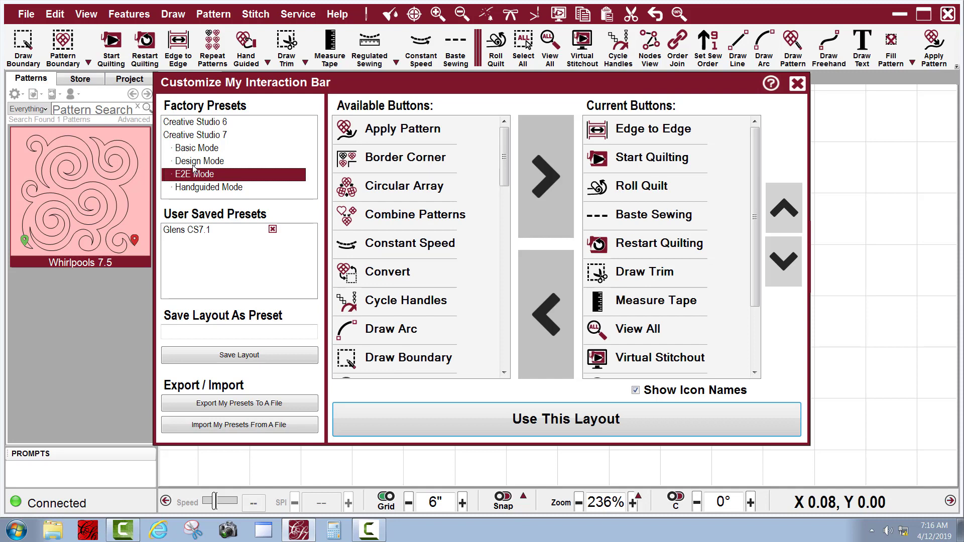
pyautogui.press('Down')
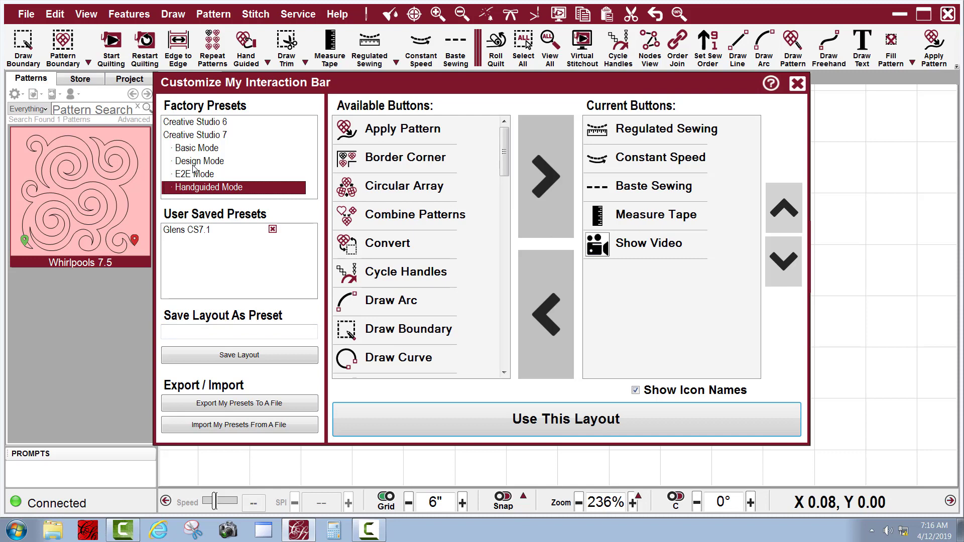
pyautogui.press('Escape')
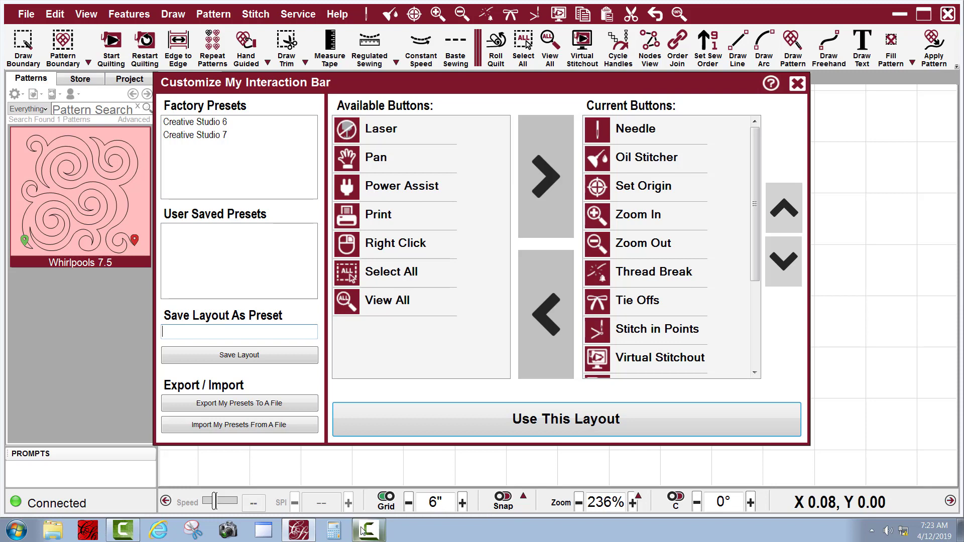
# - Save the current menu strip layout as a user preset named with the owner's first name and CS7.1, and close the customization
pyautogui.moveTo(369, 532)
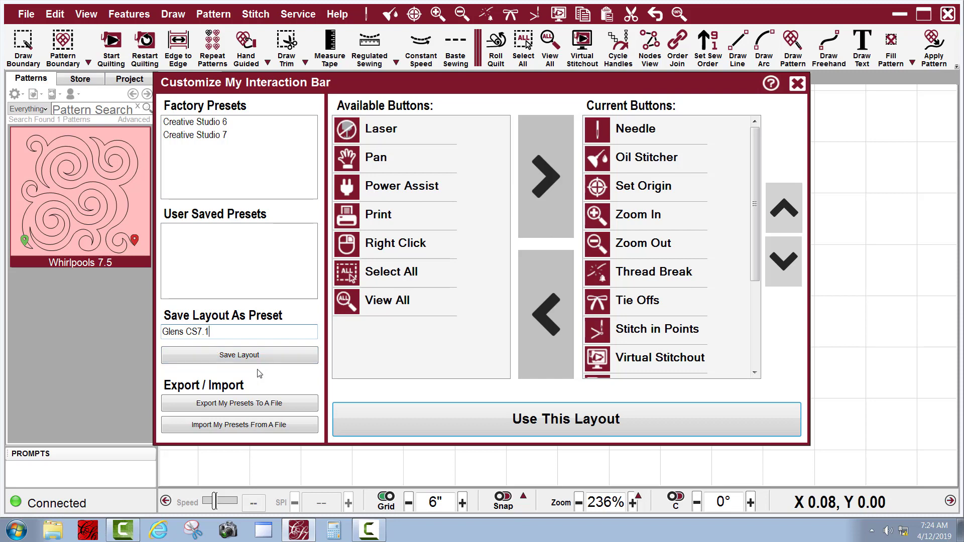
pyautogui.click(233, 356)
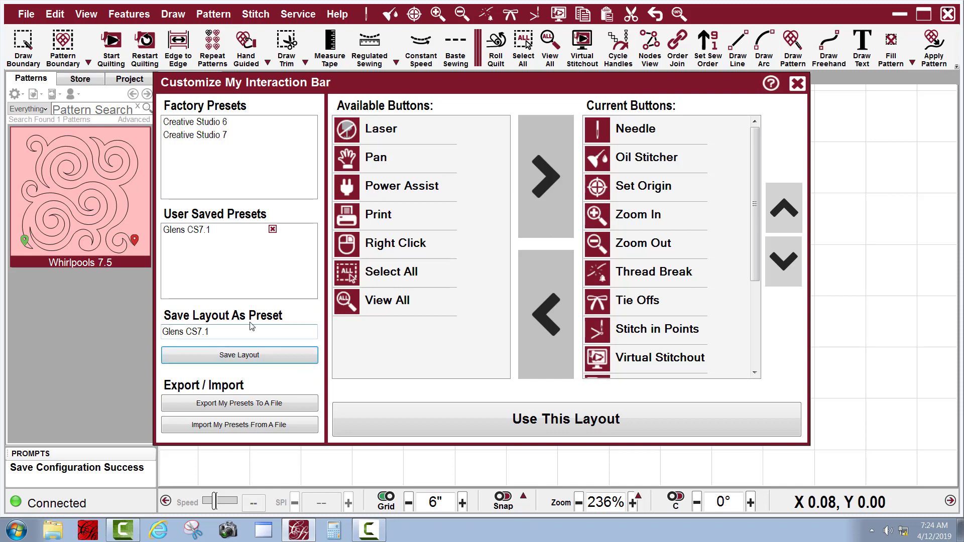
pyautogui.click(798, 84)
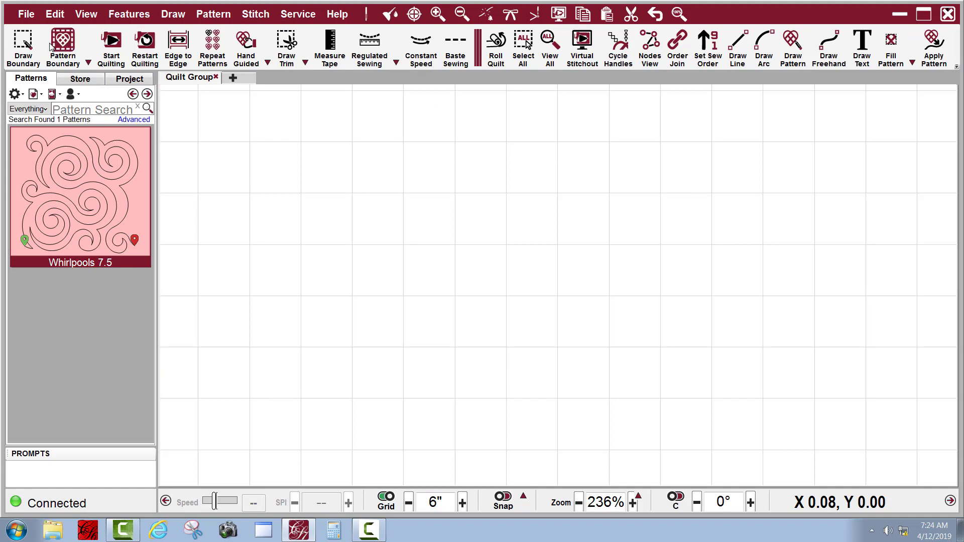
# - Check the user saved presets in the menu strip customization and in the toolstrip customization, closing each one
pyautogui.click(91, 18)
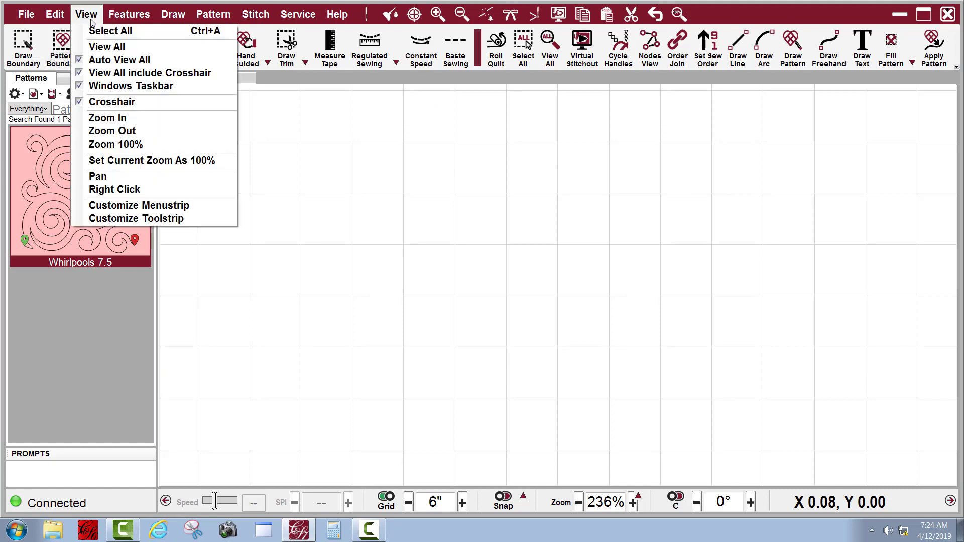
pyautogui.click(115, 207)
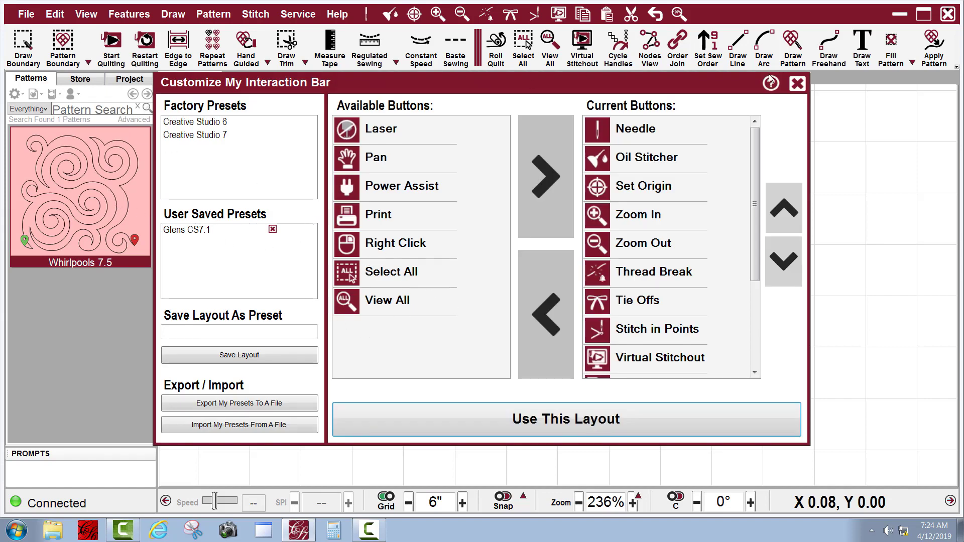
pyautogui.click(797, 83)
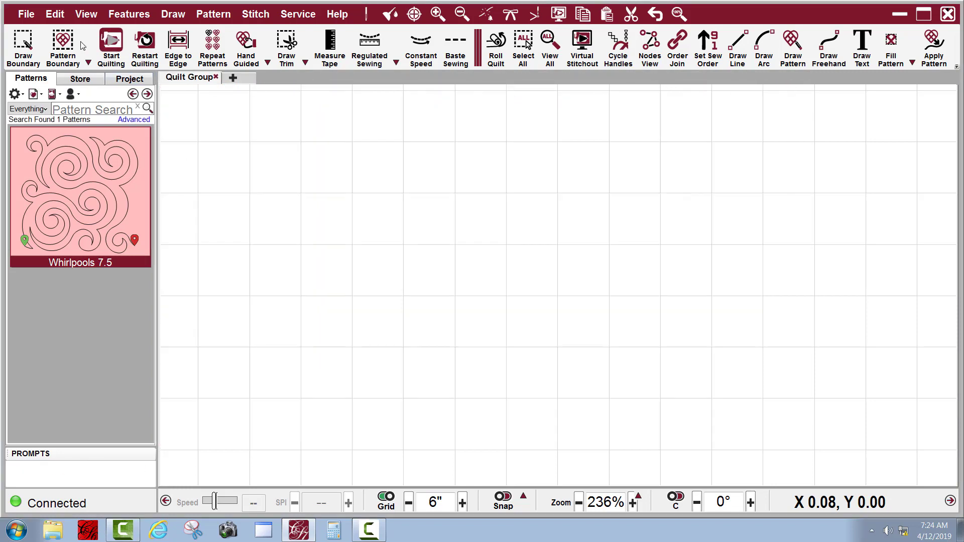
pyautogui.click(84, 20)
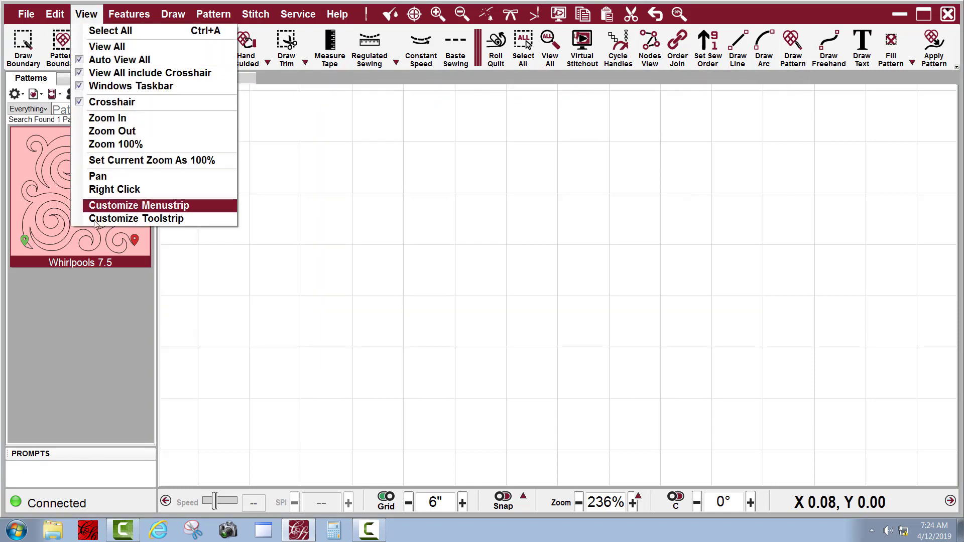
pyautogui.click(118, 219)
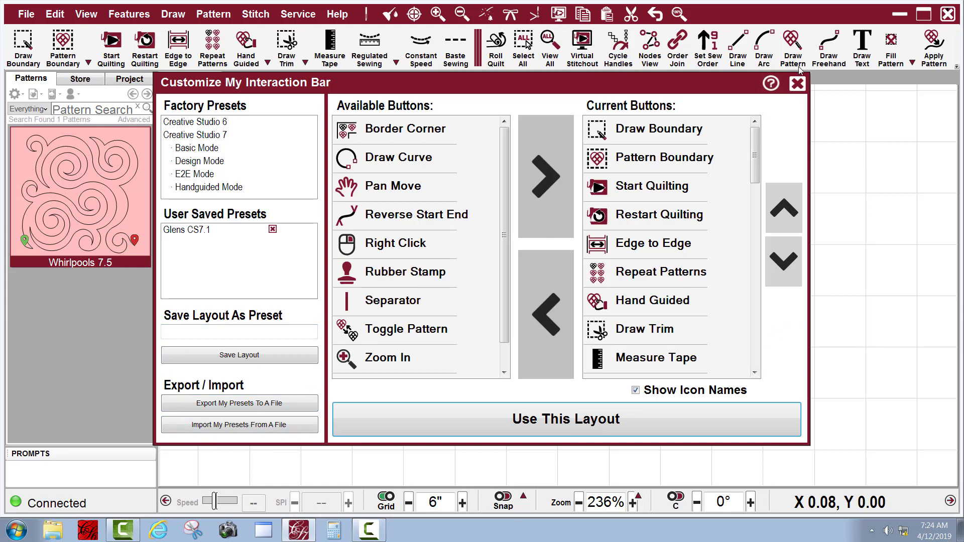
pyautogui.click(797, 84)
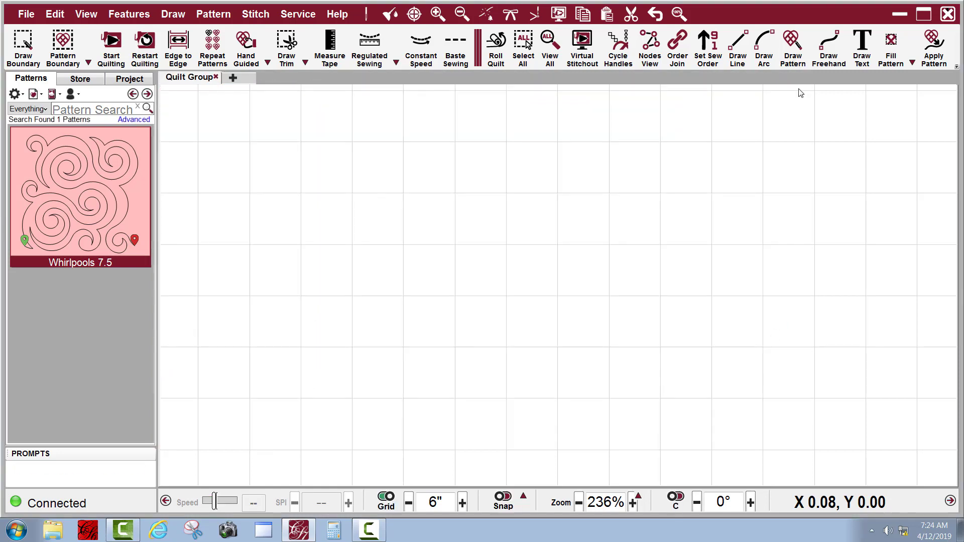
# - Exit and restart CreativeStudio, and confirm the current head location as the origin
pyautogui.click(948, 15)
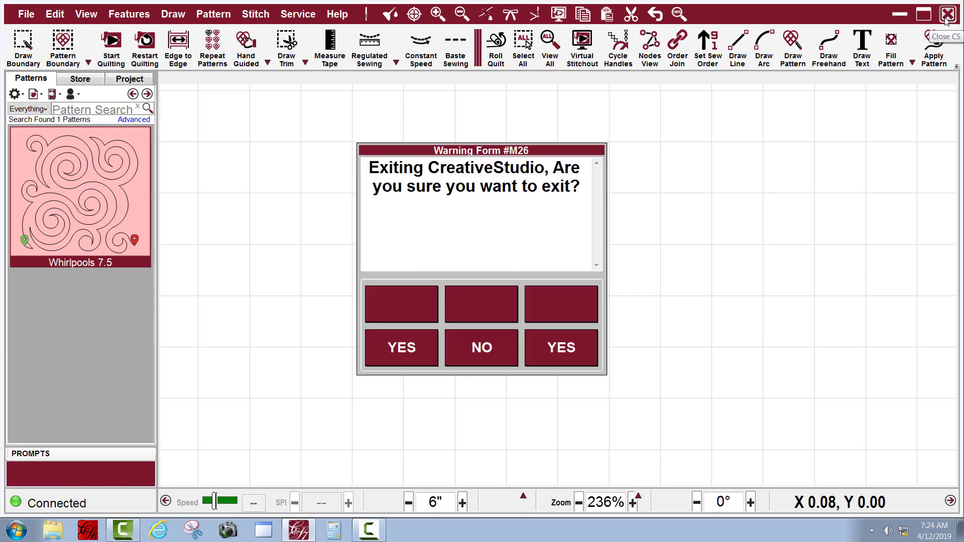
pyautogui.click(544, 362)
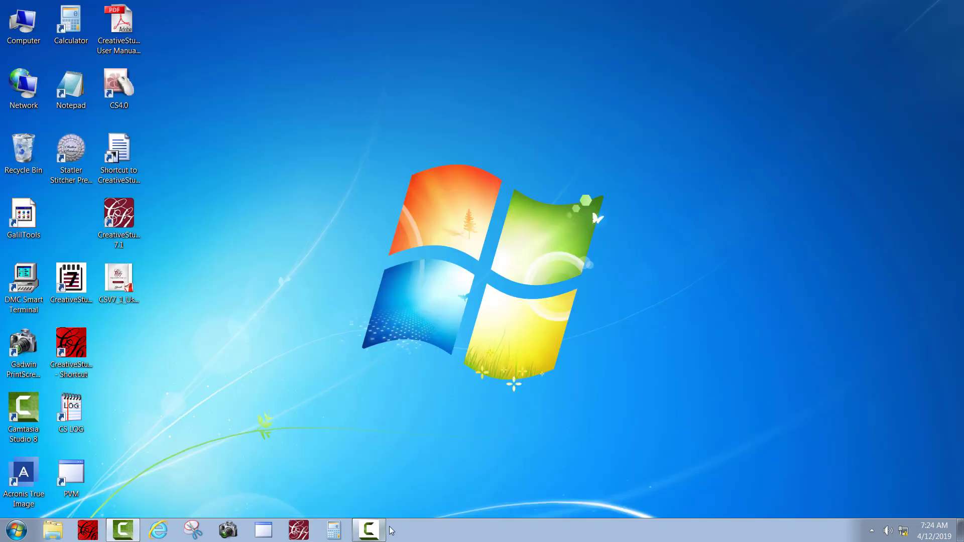
pyautogui.click(299, 534)
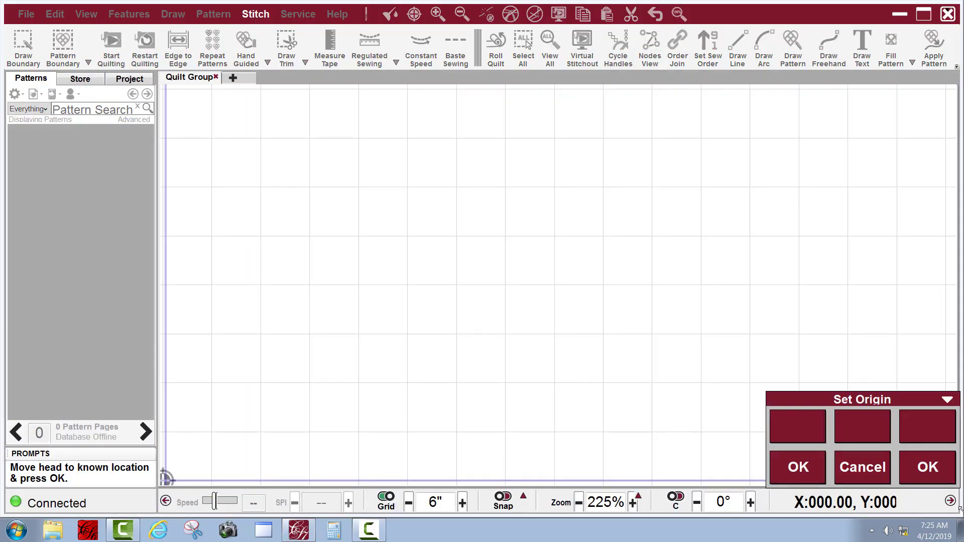
pyautogui.click(928, 467)
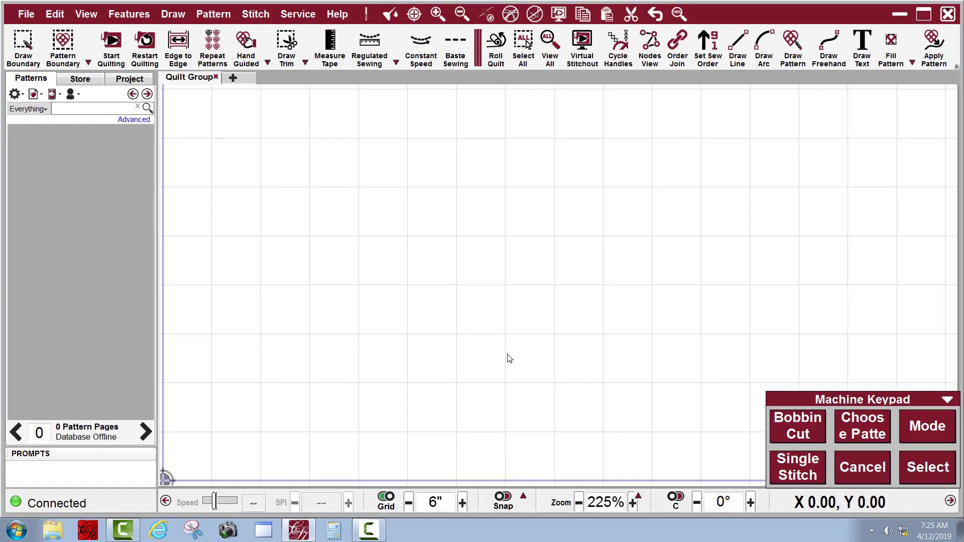